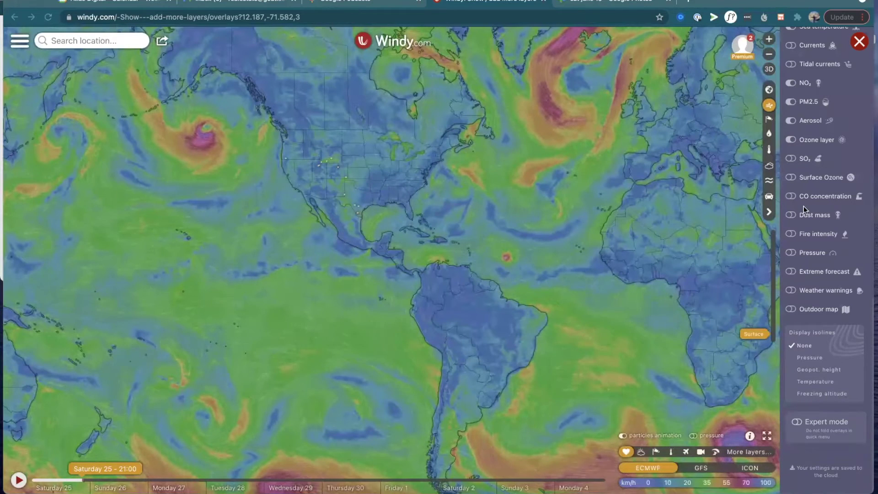
Open the Boulder forecast in the Basic view and switch its wind speed units to knots
scroll(807, 211, "up", 5)
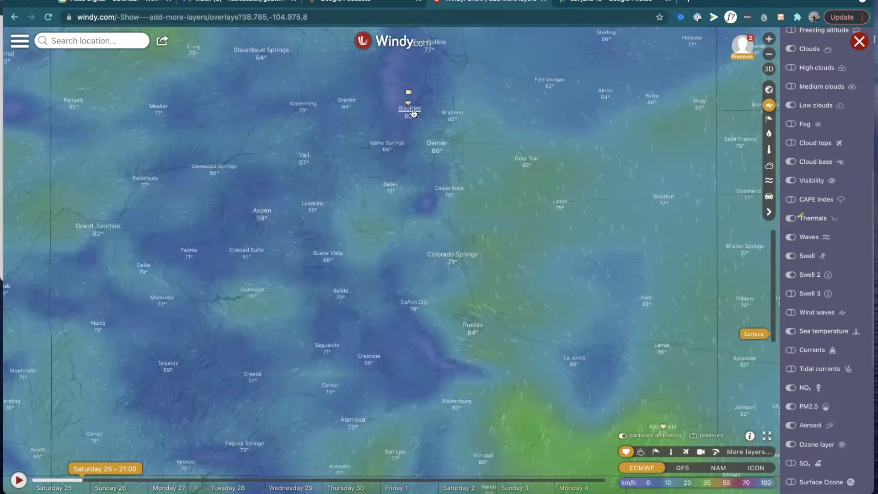
left_click(413, 114)
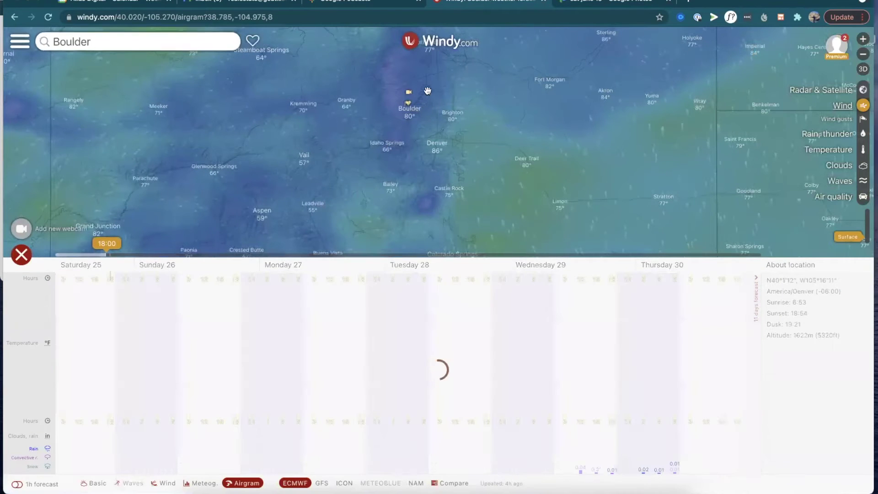
left_click(93, 484)
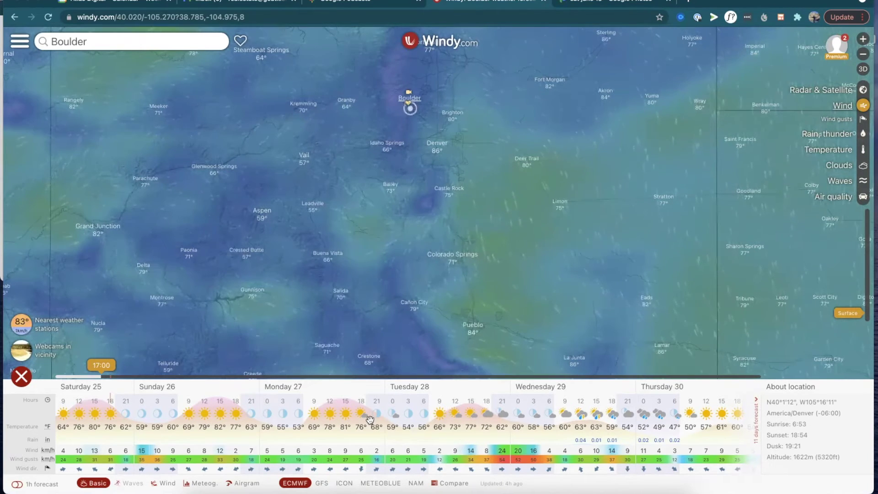
left_click(49, 451)
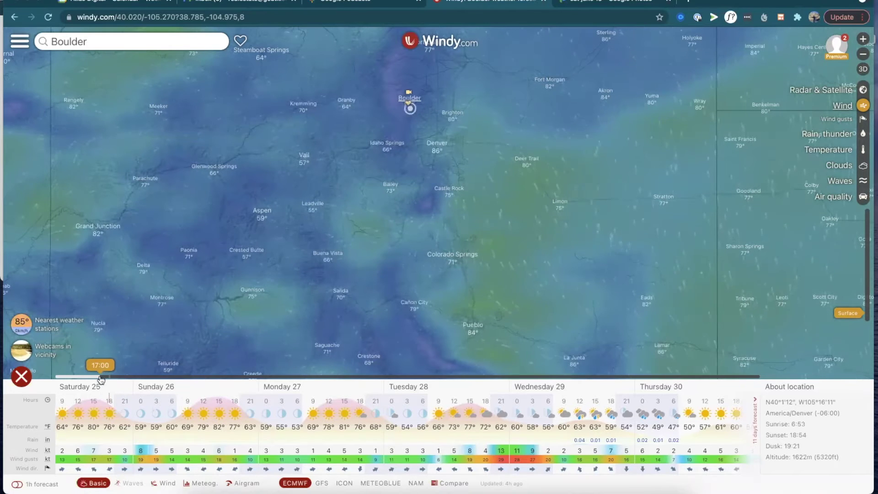
Advance the Boulder forecast to Sunday 26 at 13:00 and close the location forecast
left_click(204, 378)
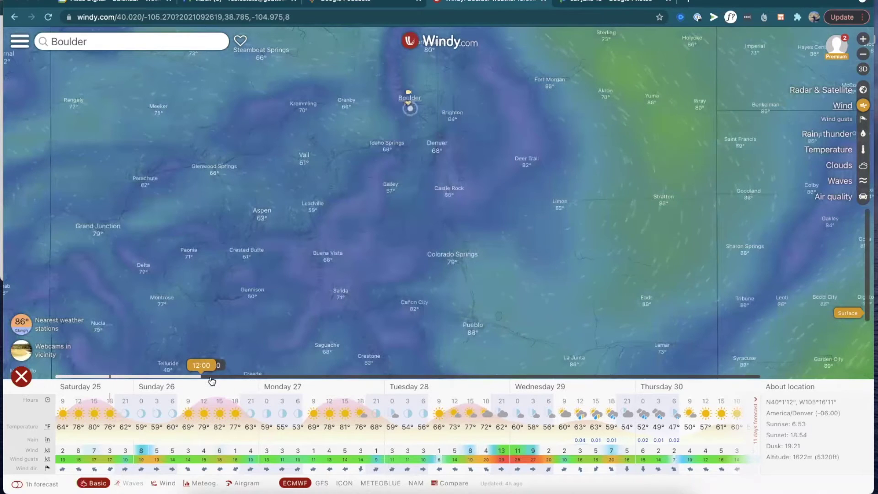
left_click(212, 378)
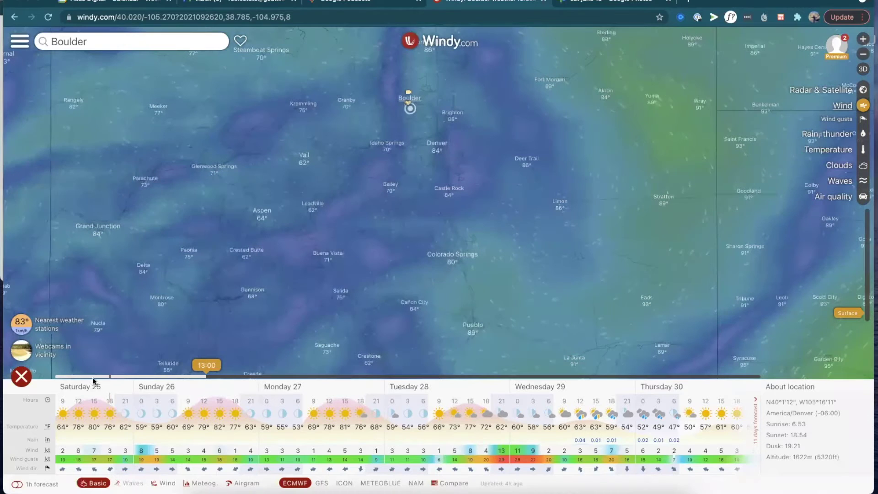
left_click(20, 376)
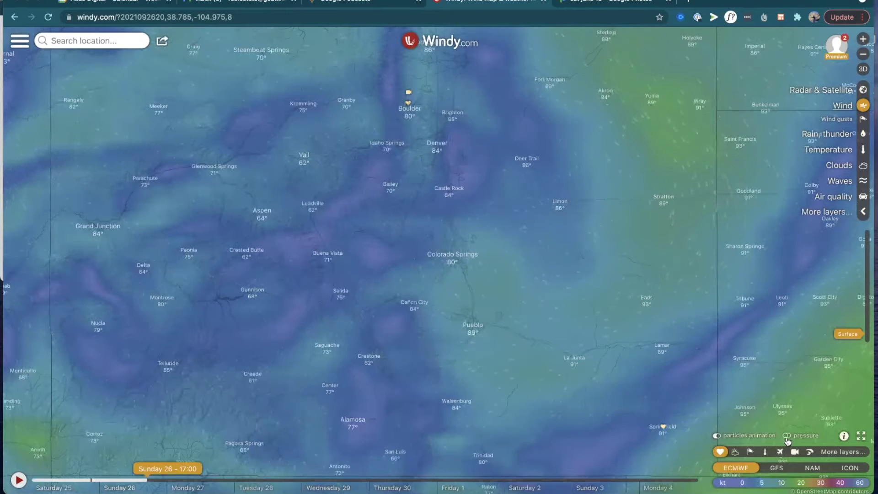
Turn on the pressure isolines and examine the pressure systems over North America and the Pacific
left_click(791, 437)
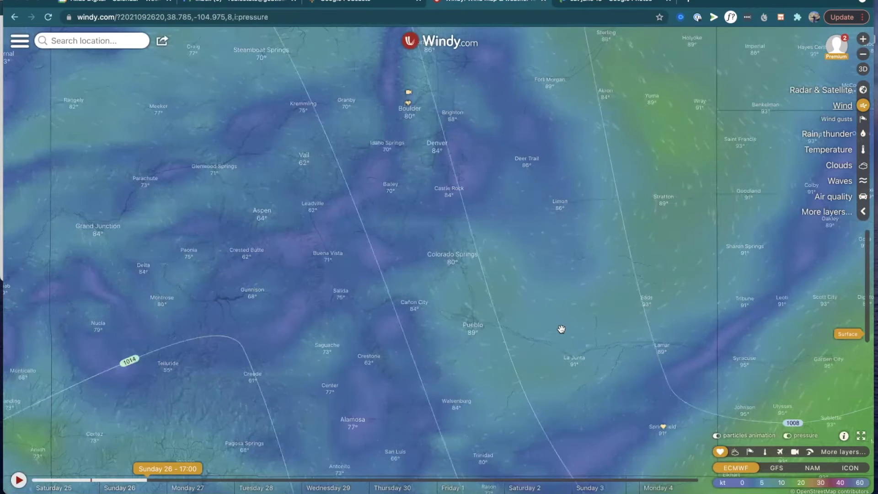
scroll(562, 329, "down", 1)
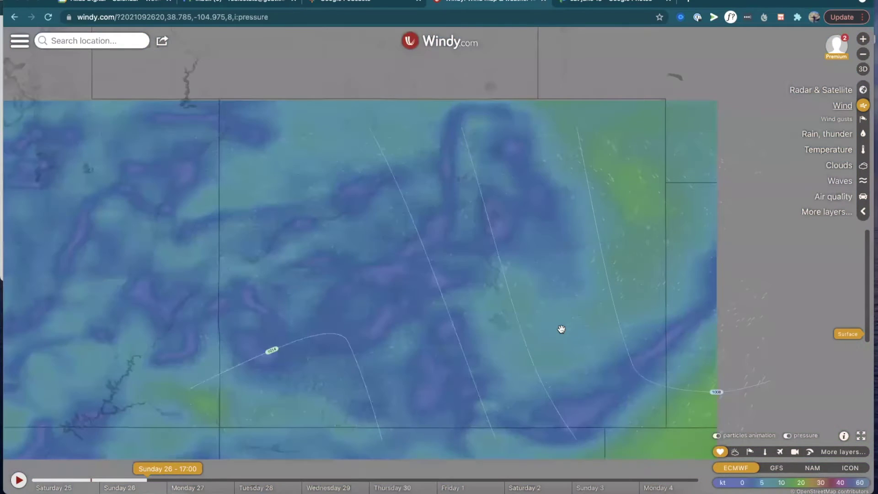
scroll(561, 329, "down", 2)
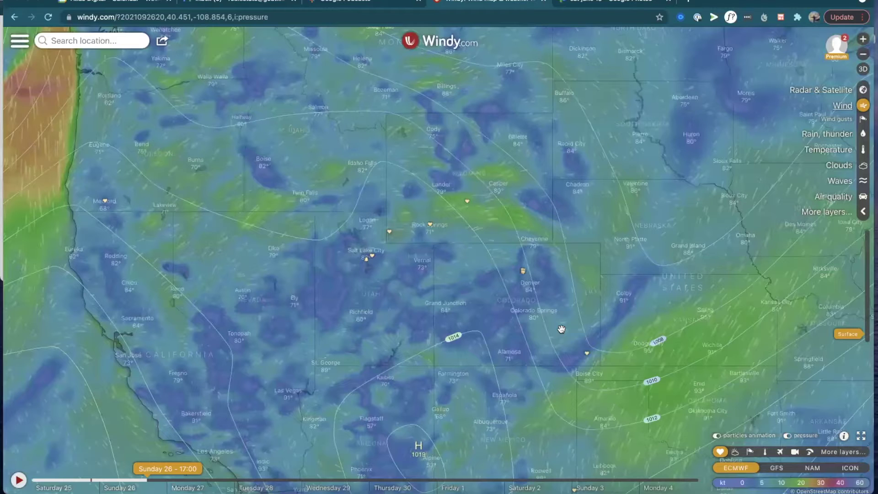
scroll(544, 350, "down", 2)
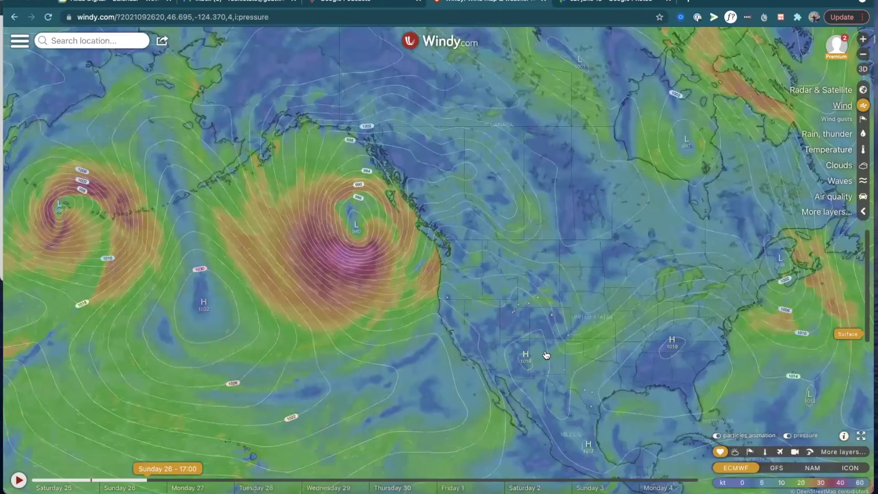
scroll(547, 354, "up", 1)
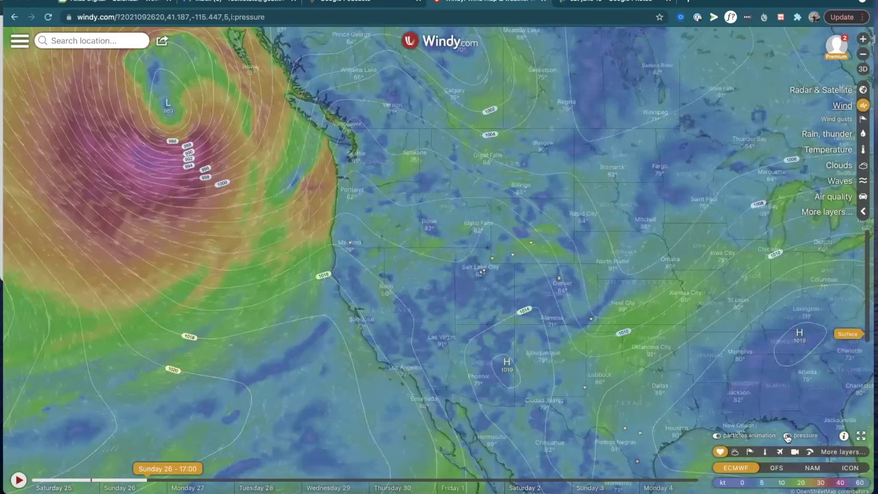
Open the full list of layers and show the isoline display options
left_click(786, 437)
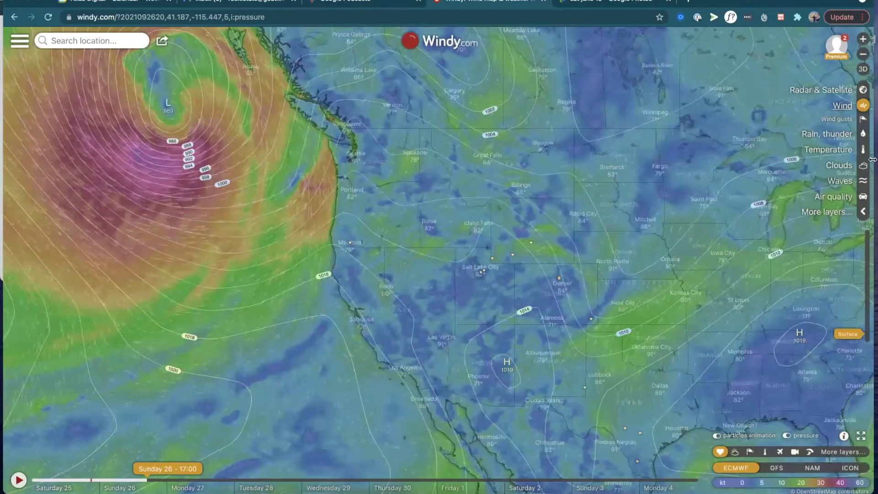
left_click(862, 212)
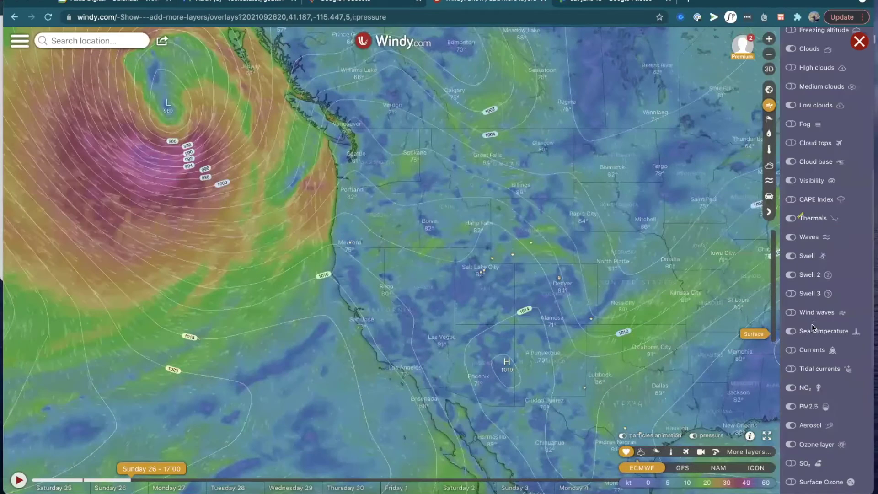
scroll(813, 400, "down", 6)
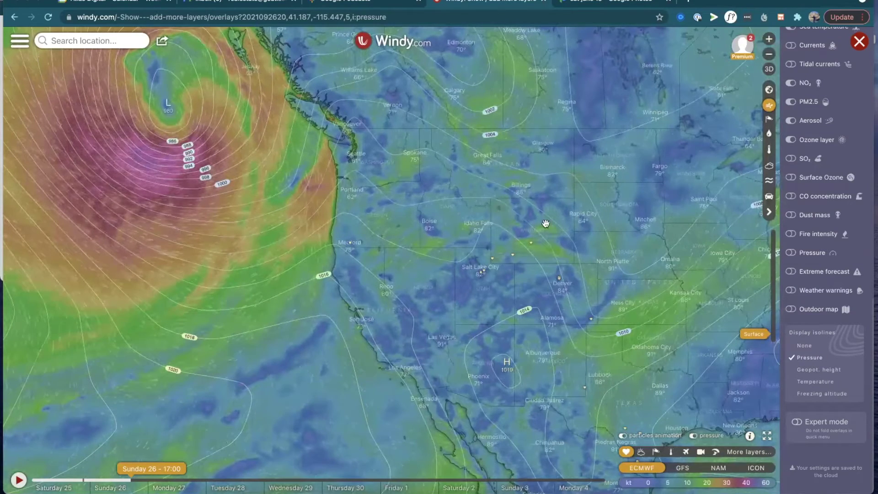
Open the sounding forecast for a point just beside Boulder, Colorado
scroll(546, 223, "up", 1)
scroll(506, 231, "up", 1)
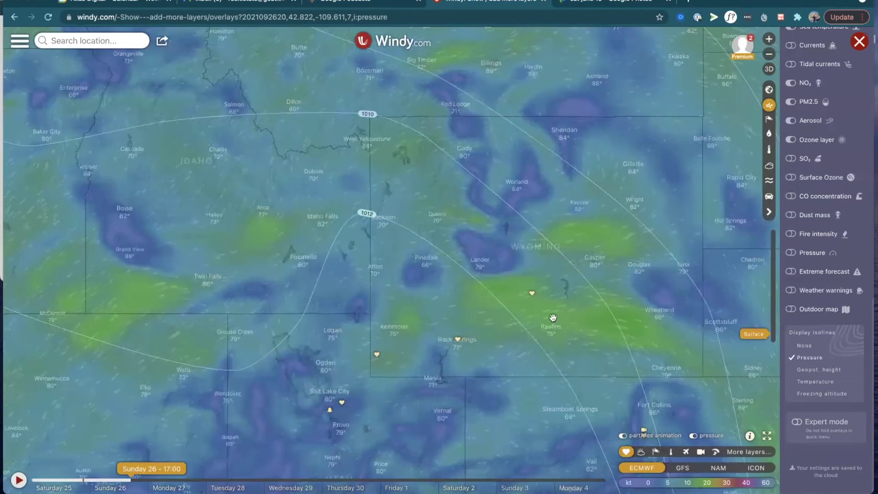
left_click_drag(553, 318, 463, 229)
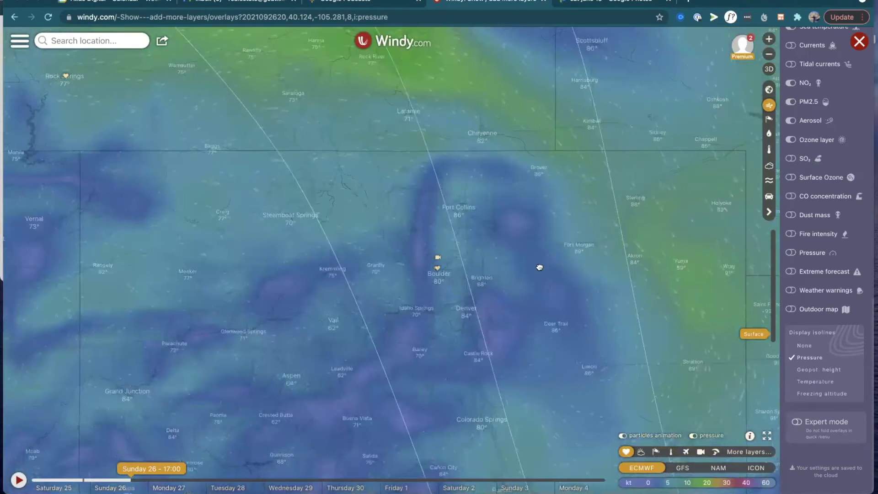
scroll(542, 309, "up", 2)
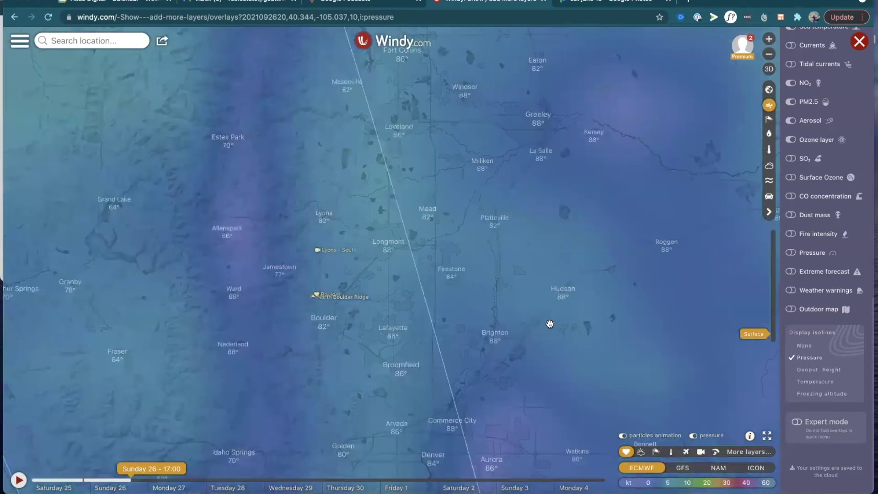
scroll(555, 343, "down", 2)
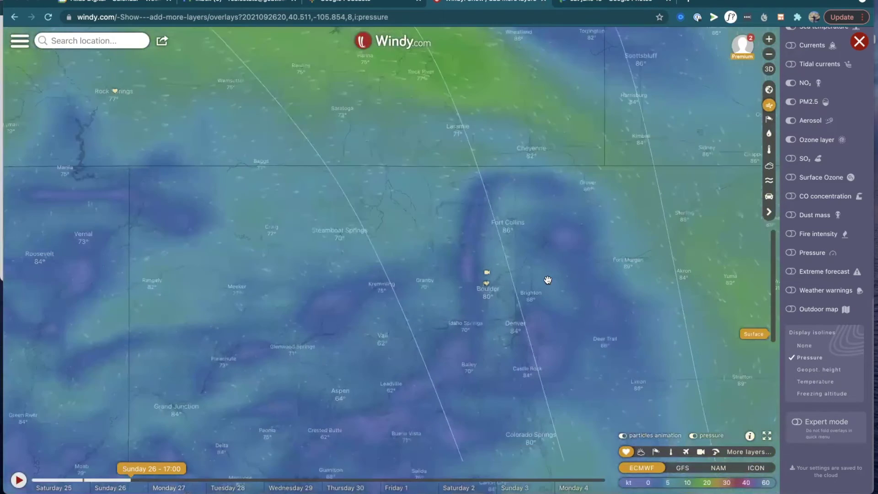
left_click_drag(548, 279, 520, 244)
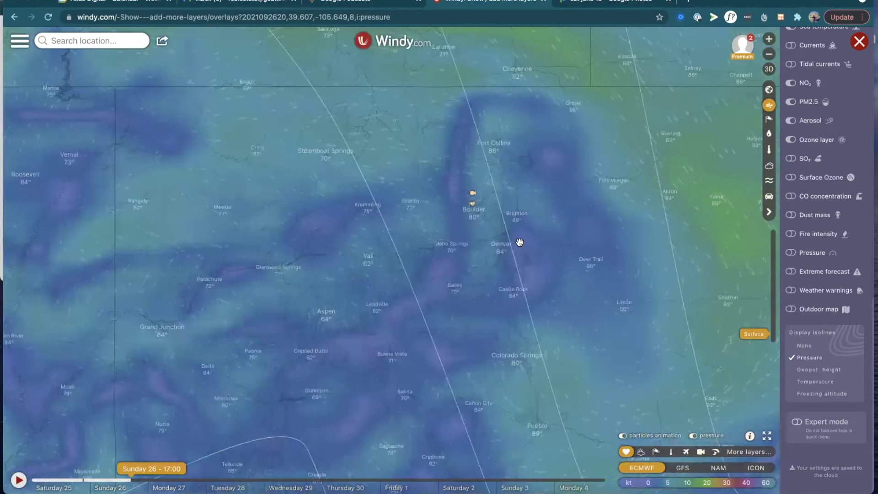
scroll(519, 242, "up", 2)
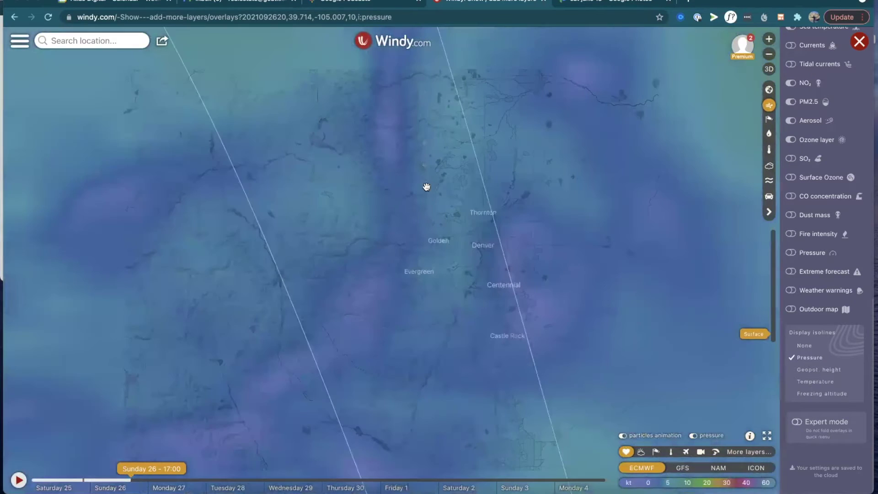
scroll(476, 198, "down", 1)
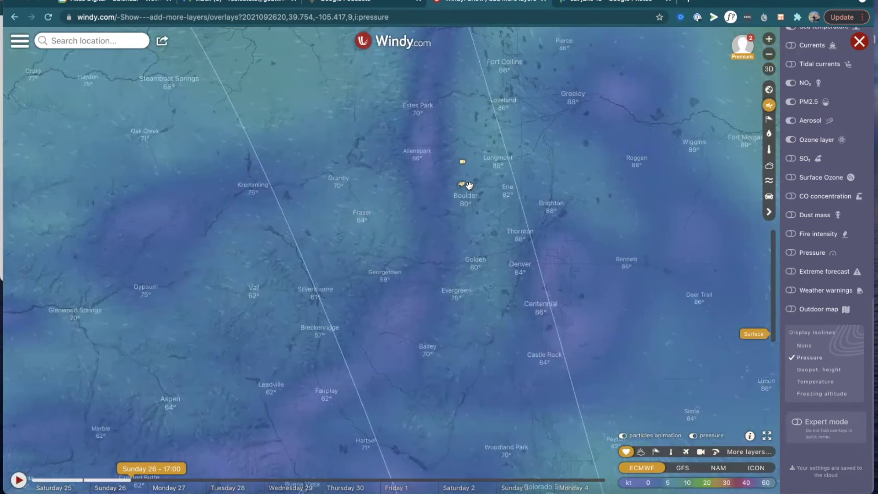
right_click(471, 188)
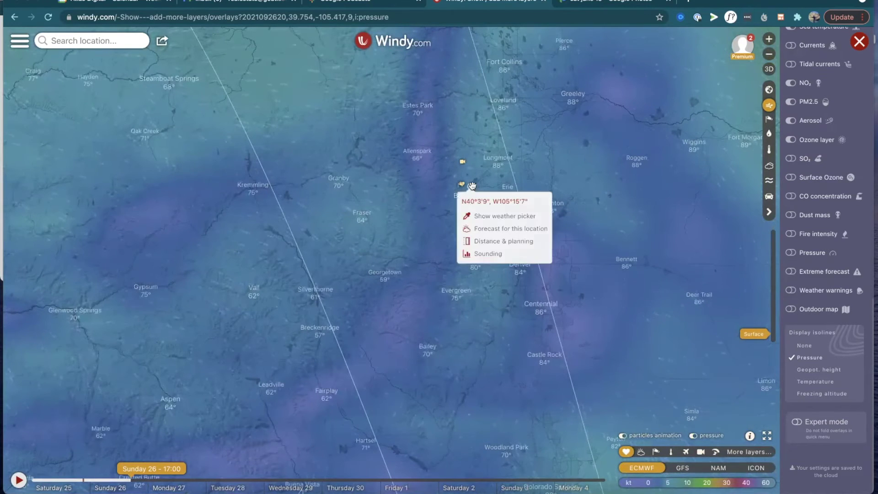
left_click(485, 253)
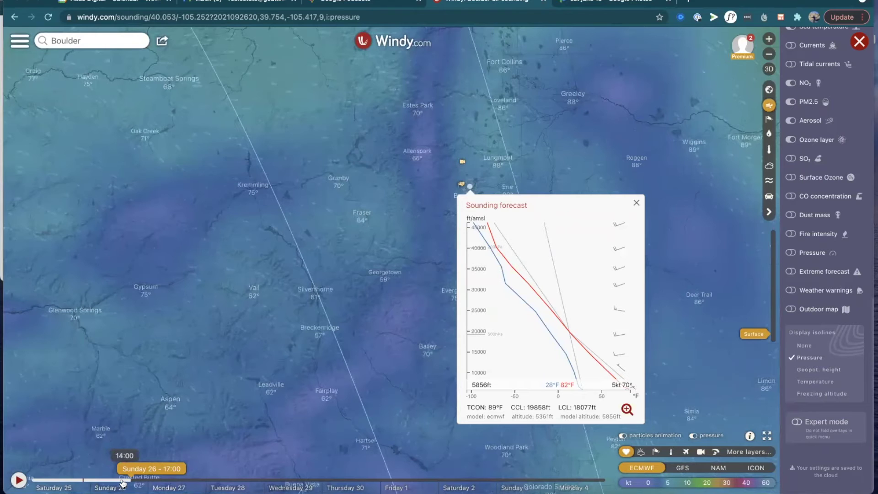
Set the time to Sunday 26 at 14:00, examine the sounding chart's lower levels in magnified view, and close the sounding
left_click(125, 481)
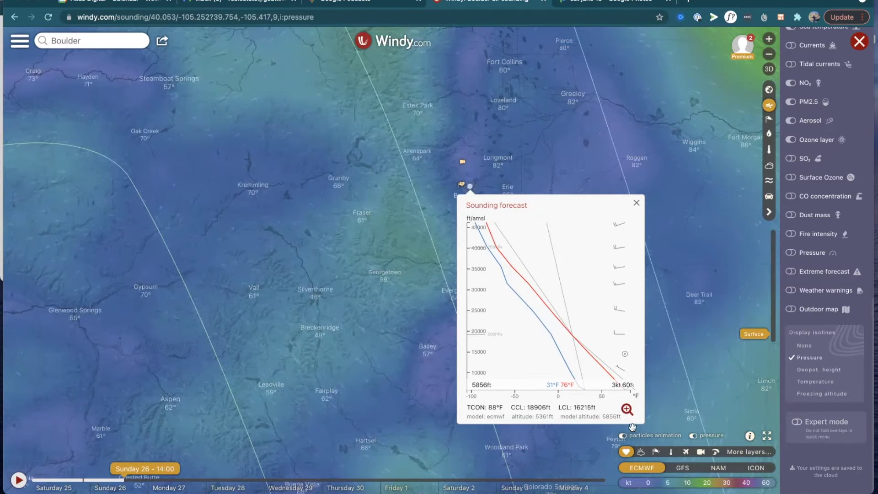
left_click(627, 408)
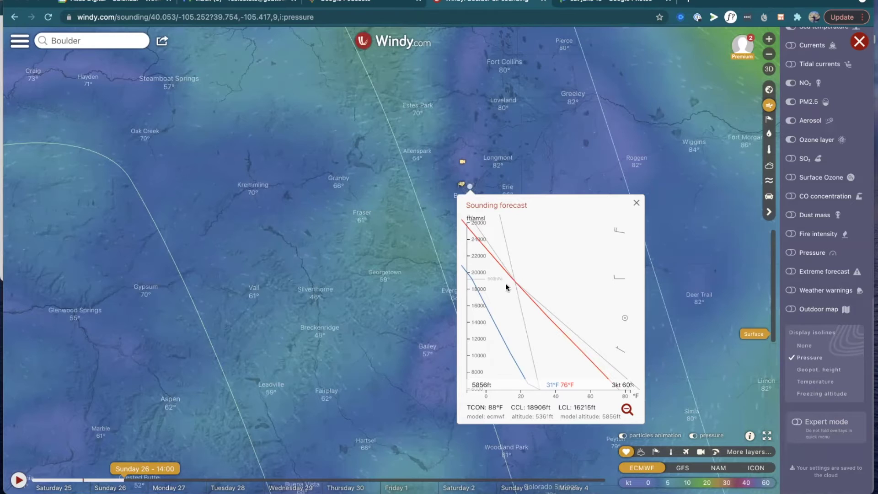
mouse_move(517, 286)
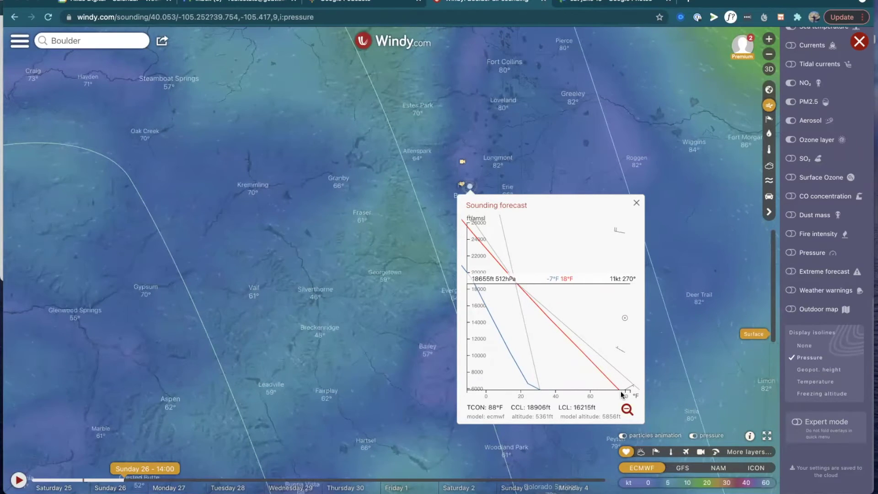
left_click(627, 409)
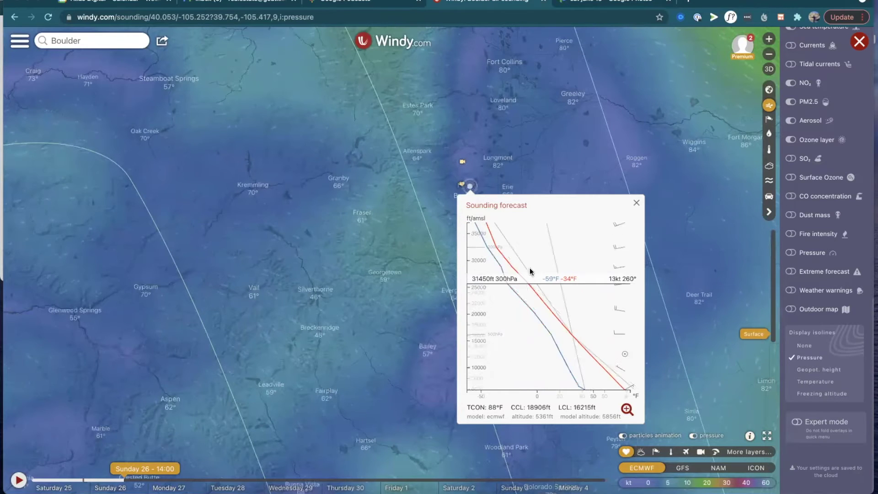
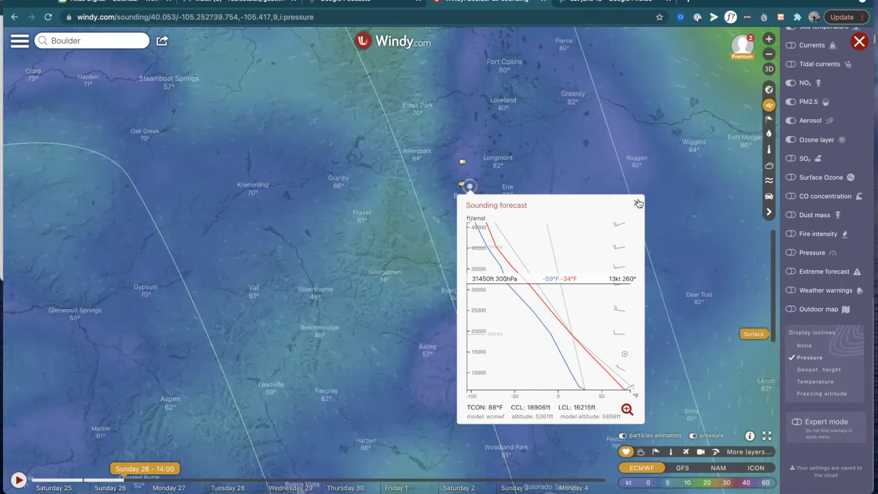
key("Escape")
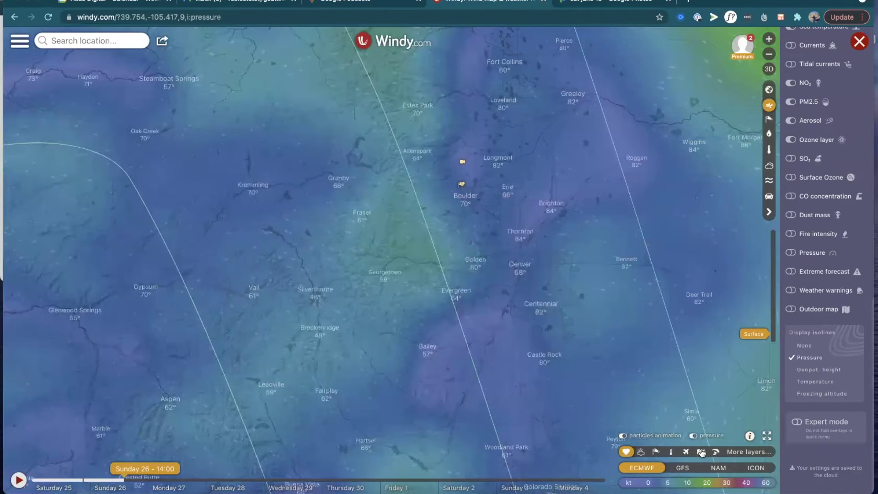
Show webcams on the map across the western United States with the time set to Saturday 25 at 20:00
left_click(701, 451)
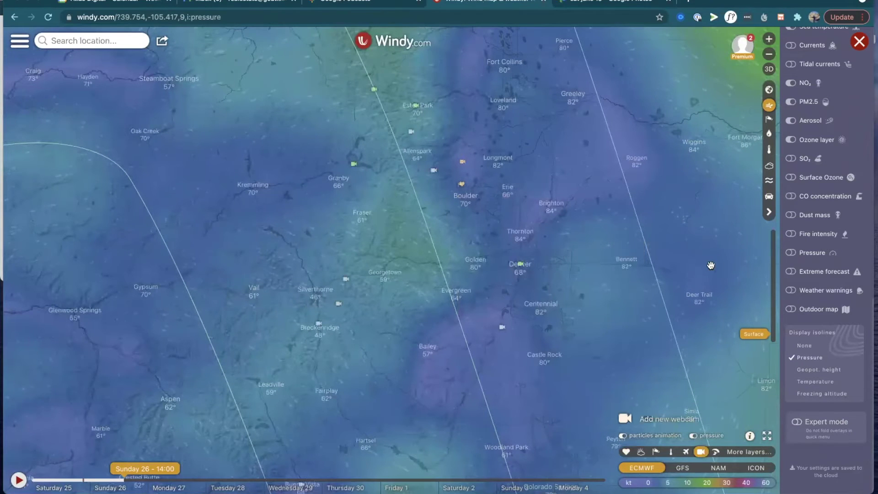
left_click(82, 481)
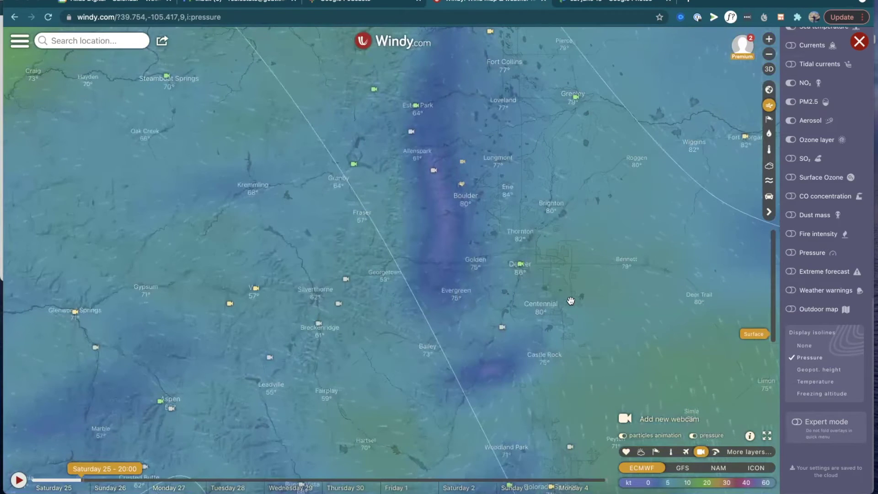
scroll(571, 301, "down", 2)
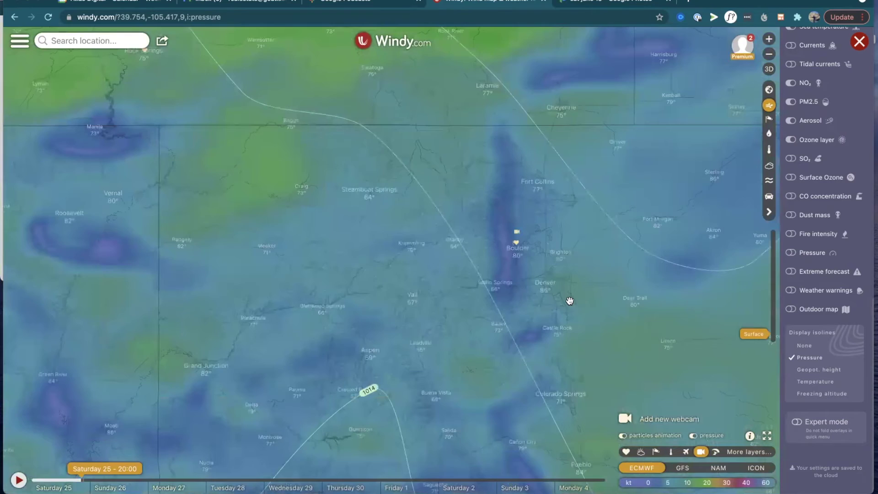
scroll(571, 300, "down", 2)
scroll(571, 300, "down", 2)
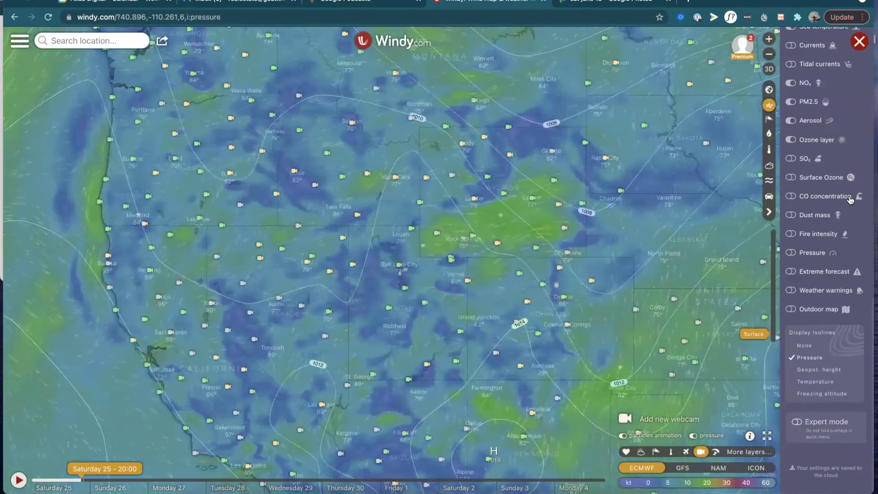
Switch the map overlay to the Thunderstorms layer from the full list of layers
scroll(850, 201, "up", 1)
scroll(850, 200, "up", 2)
scroll(840, 141, "up", 2)
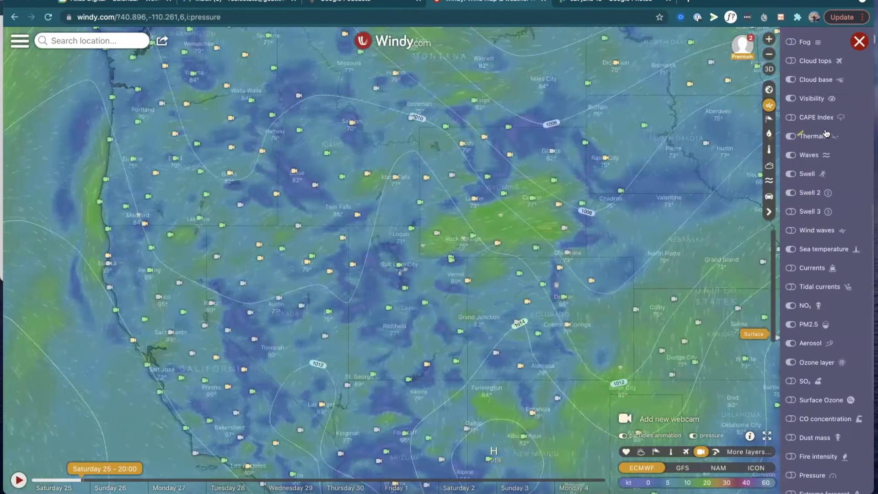
scroll(828, 151, "up", 2)
scroll(832, 173, "up", 1)
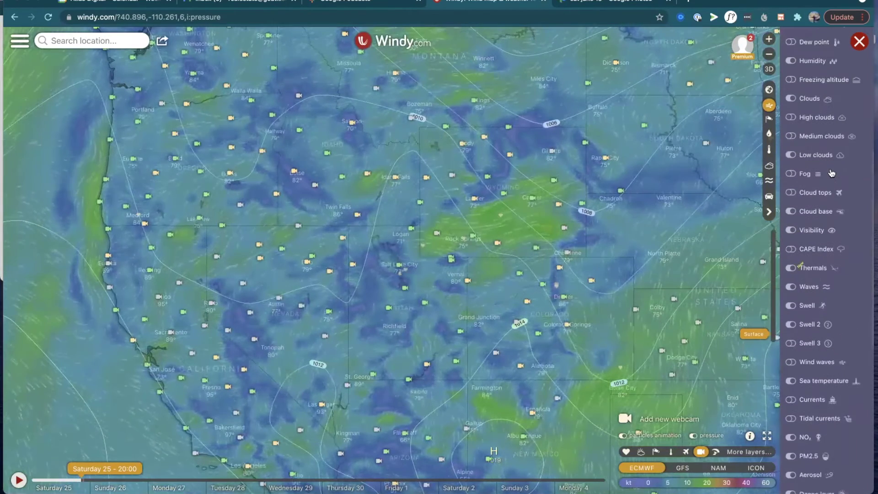
scroll(829, 160, "up", 3)
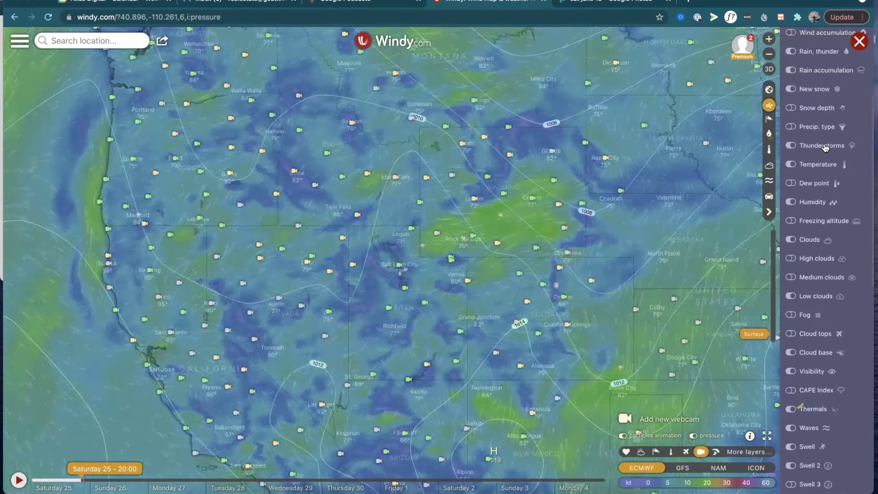
left_click(825, 147)
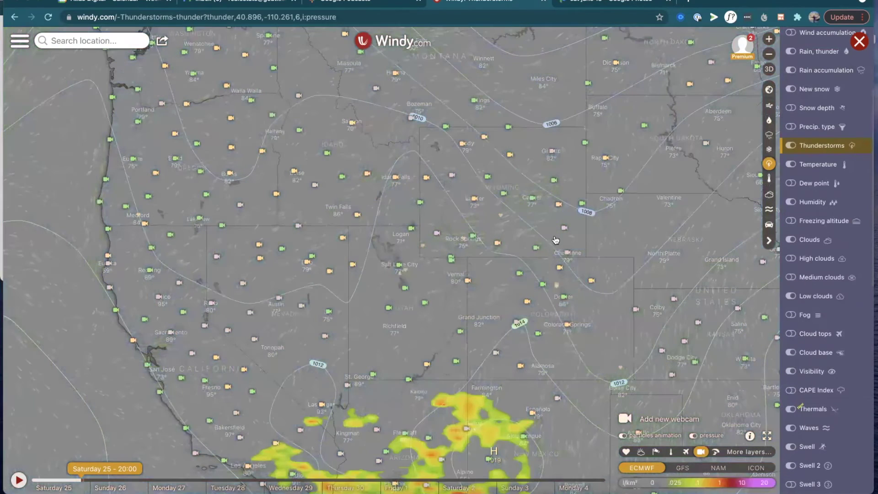
View the sounding forecast for the intense storm cell near the Arizona–New Mexico border south of Safford, and close it
left_click_drag(474, 317, 476, 170)
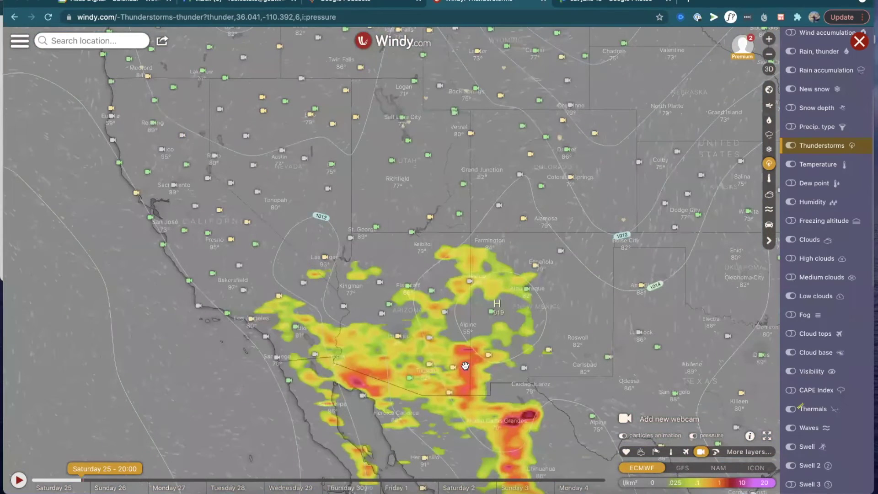
scroll(465, 366, "up", 1)
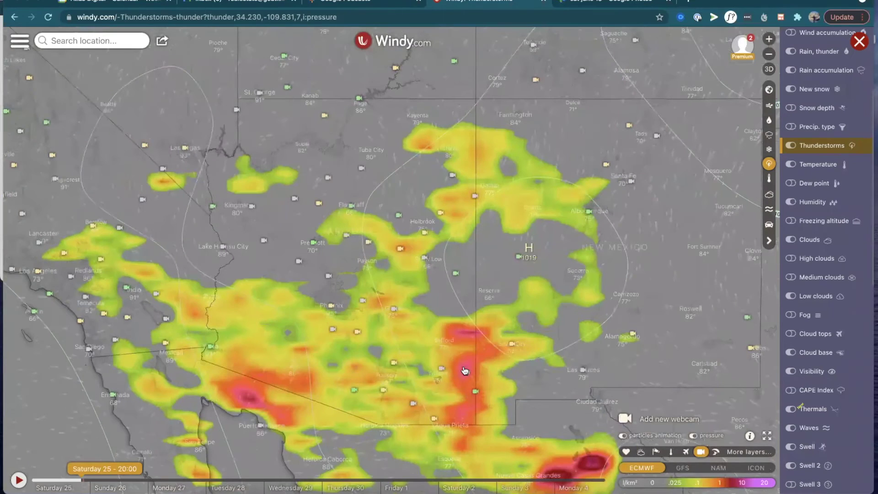
right_click(464, 367)
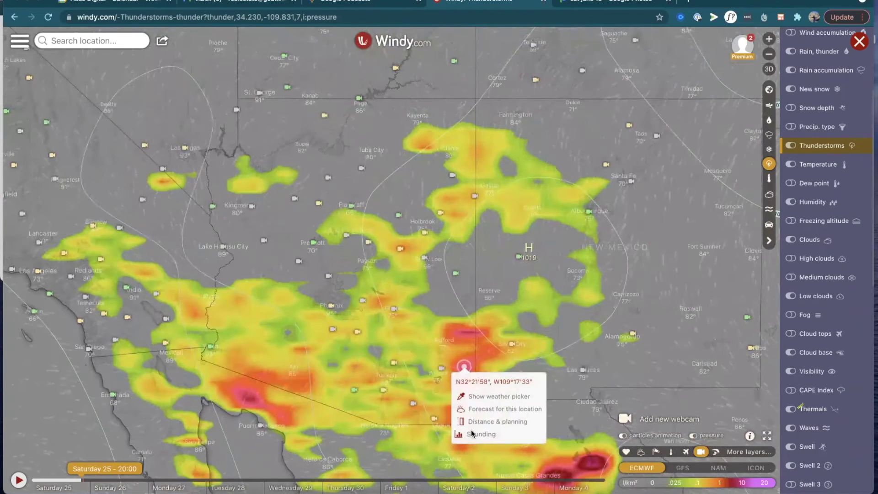
left_click(474, 434)
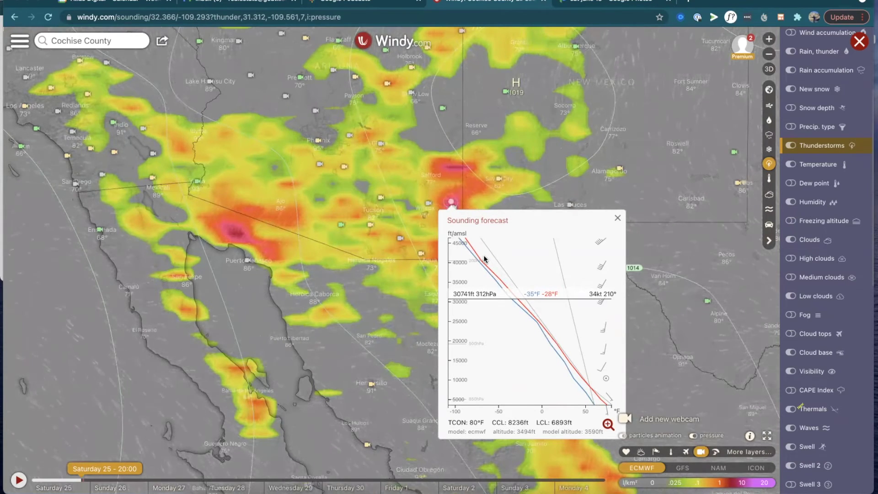
left_click(617, 219)
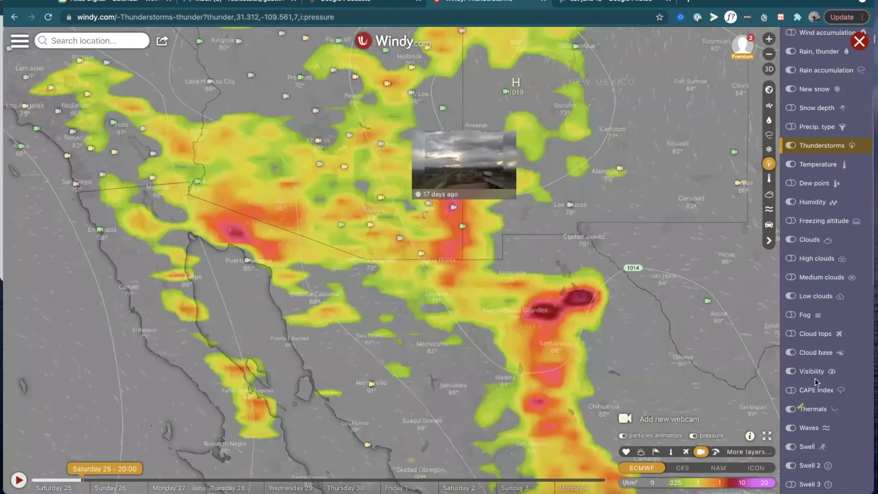
Turn on Expert mode for the quick menu and look through the enabled layers
scroll(818, 389, "down", 10)
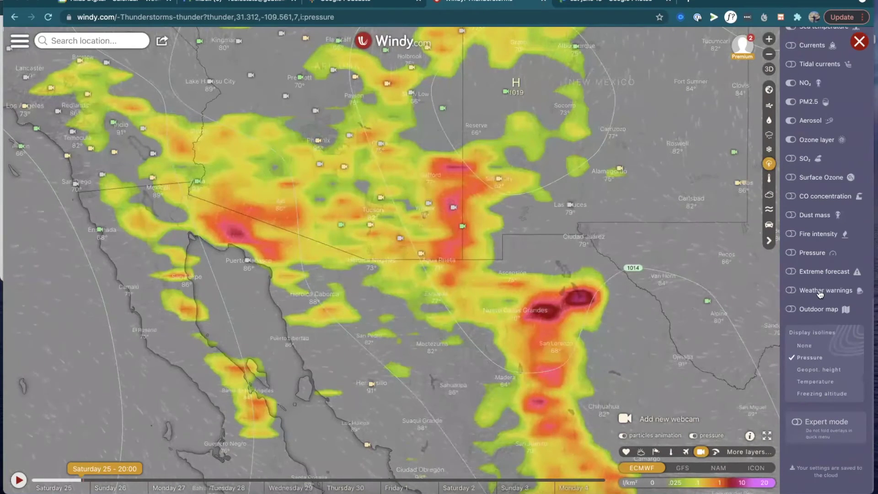
left_click(798, 423)
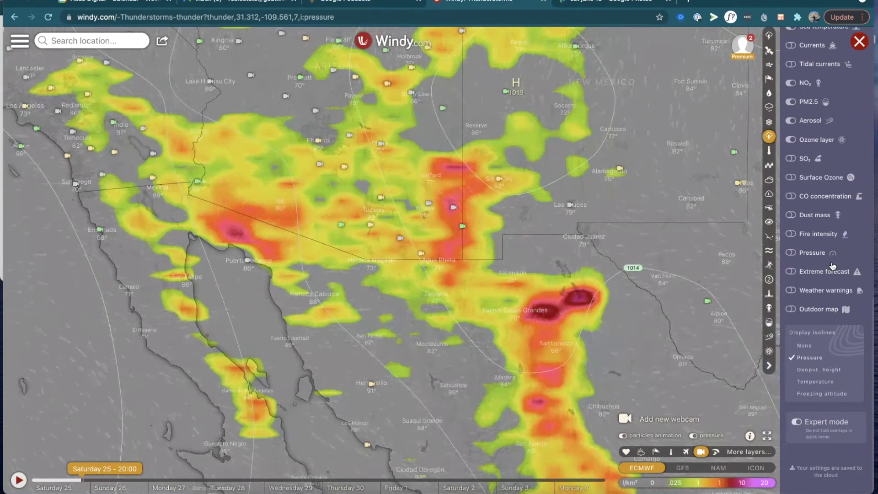
scroll(827, 320, "up", 4)
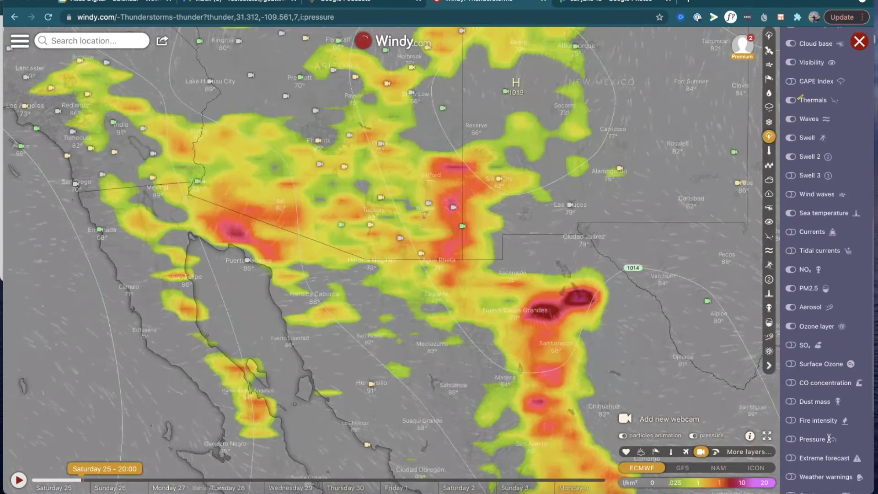
scroll(832, 307, "down", 4)
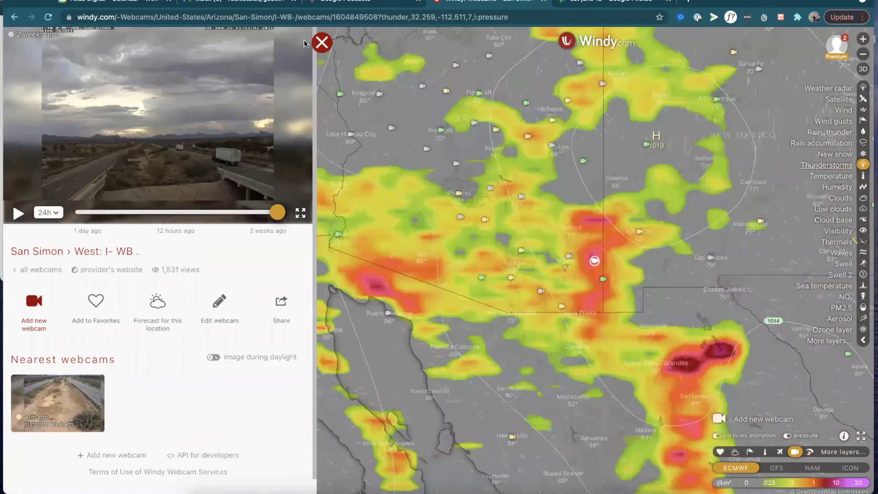
Close the San Simon webcam view and show the Satellite layer over Arizona and New Mexico
left_click(326, 43)
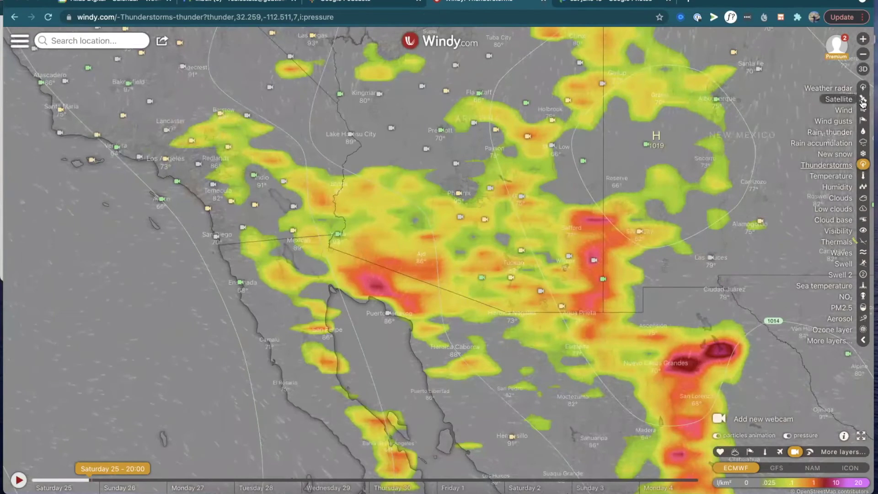
left_click(863, 100)
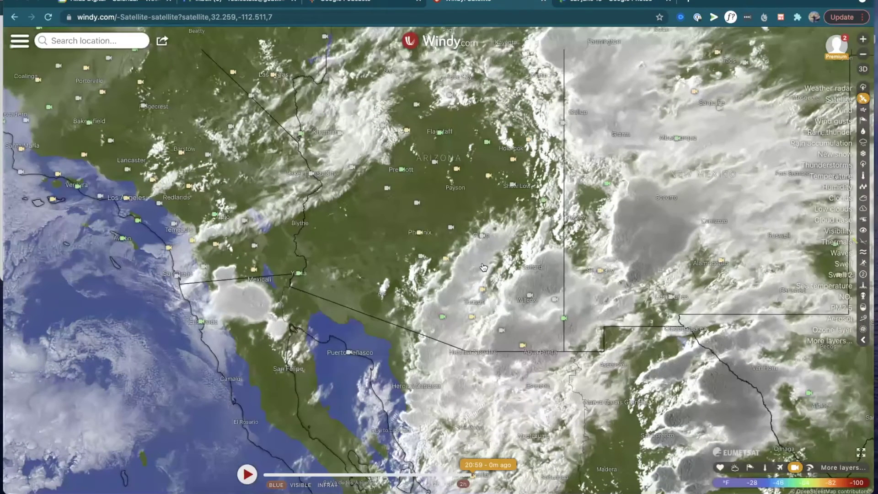
key("Up")
key("Up")
key("Up")
key("Right")
key("Right")
key("Right")
key("Right")
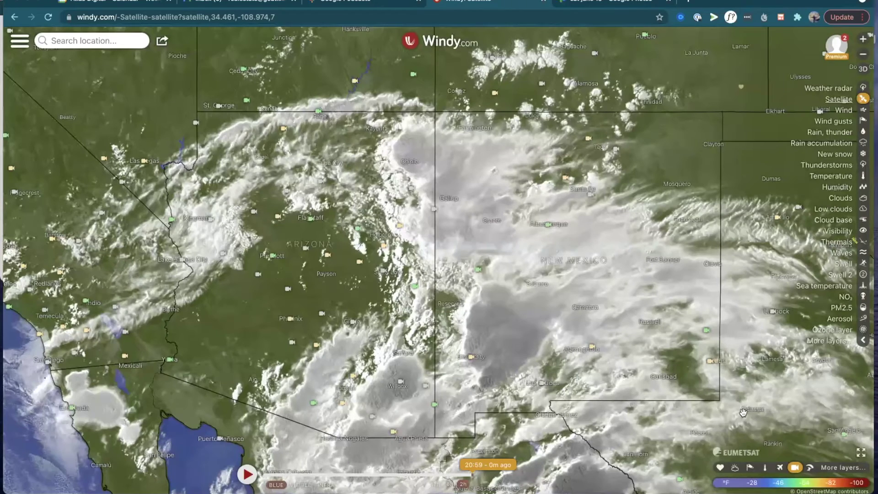
key("Up")
key("Left")
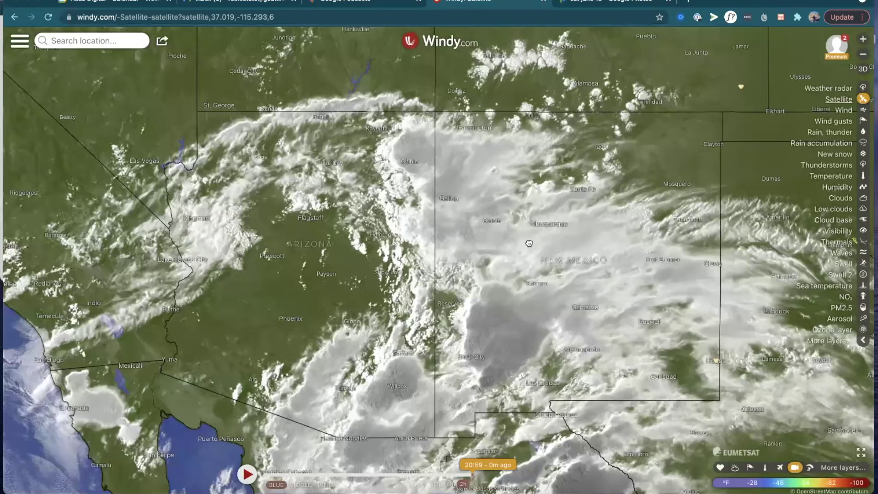
Place the weather picker on the cloud band over central Texas and open the sounding forecast for a point just beside it
left_click_drag(485, 143, 345, 2)
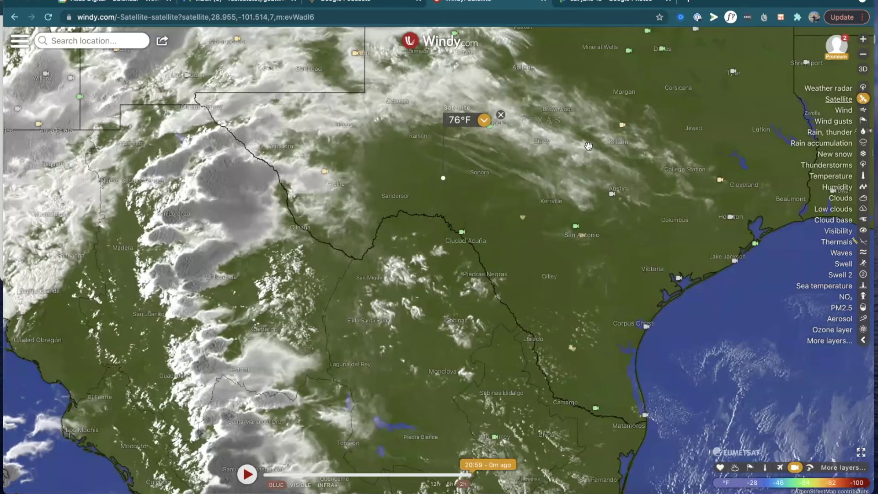
left_click(538, 132)
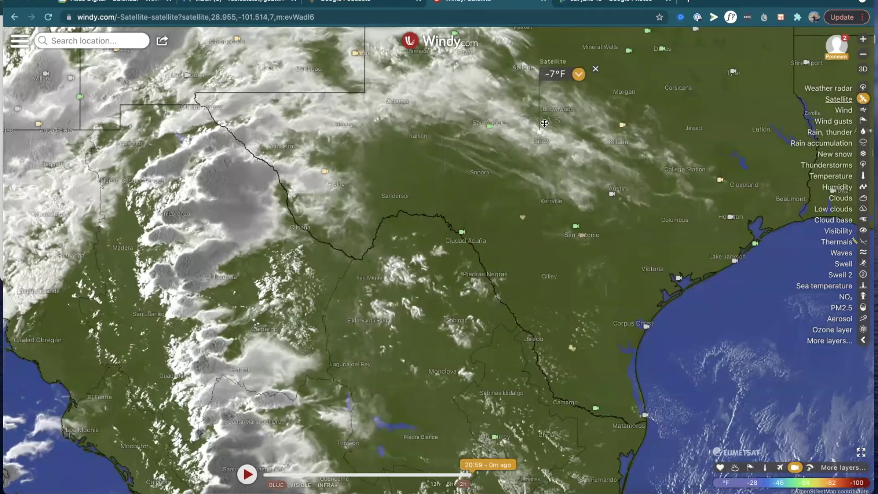
right_click(556, 140)
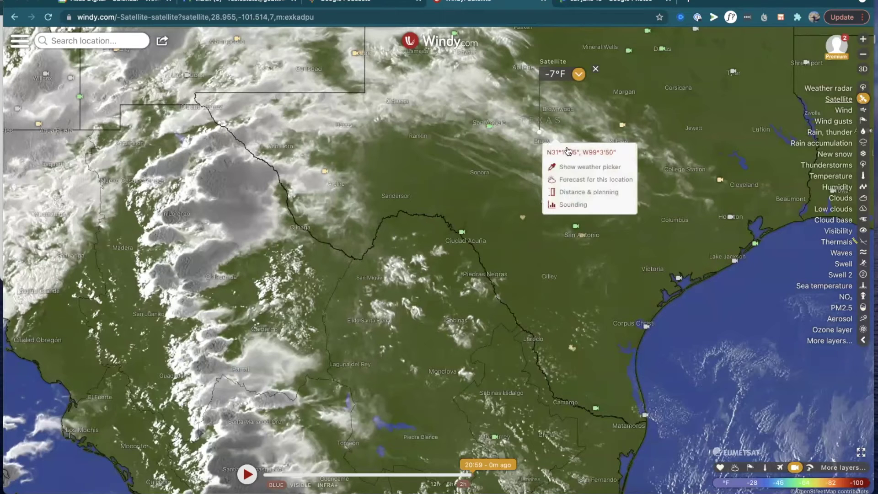
left_click(572, 204)
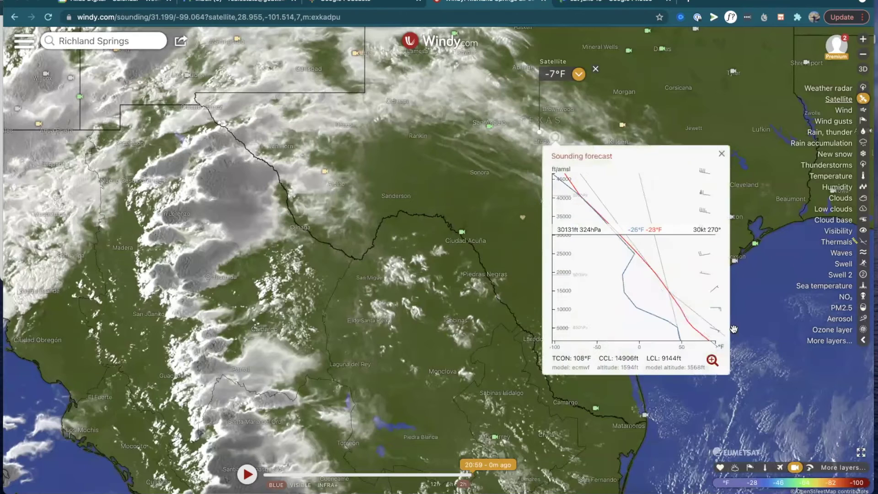